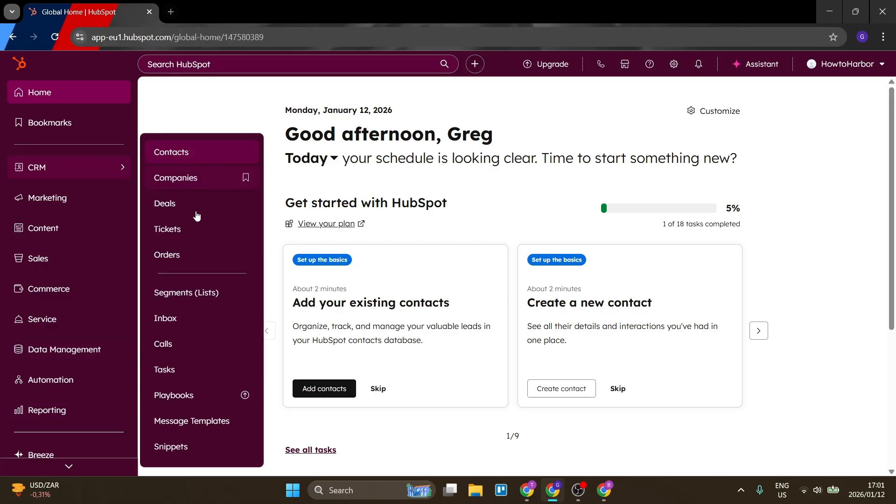
- Open the CRM contacts list and start importing existing contacts, choosing to set up the import without guided help
click(195, 152)
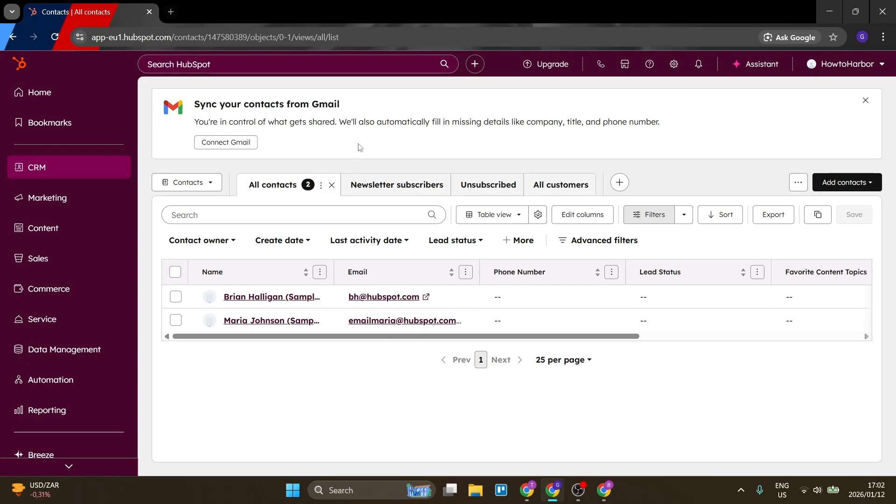
click(863, 182)
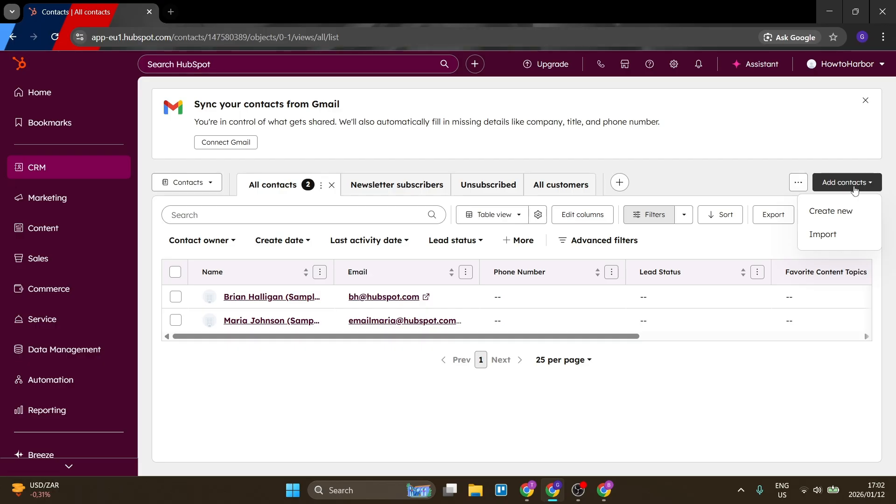
click(838, 233)
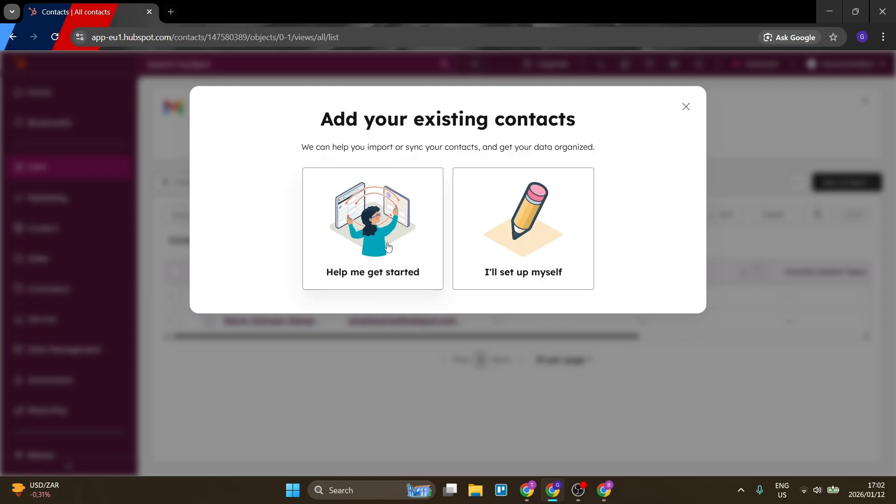
click(497, 236)
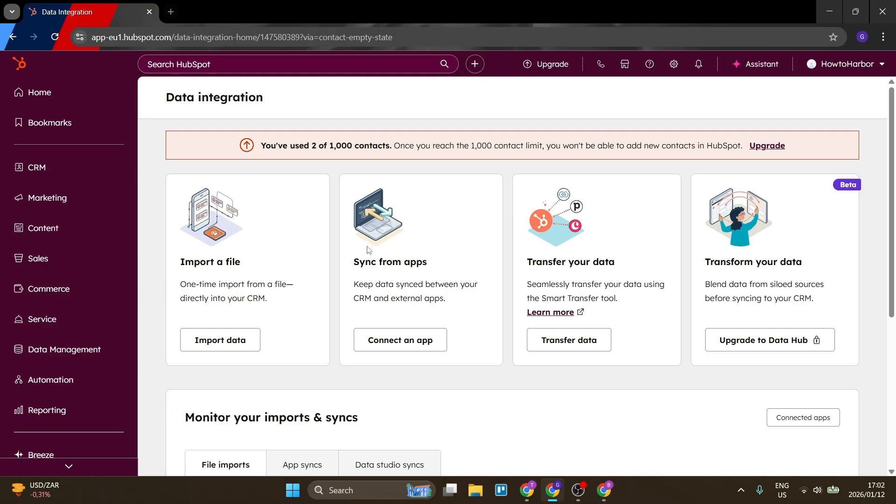
- Browse the apps available for setting up a contact sync, then close the list
click(414, 338)
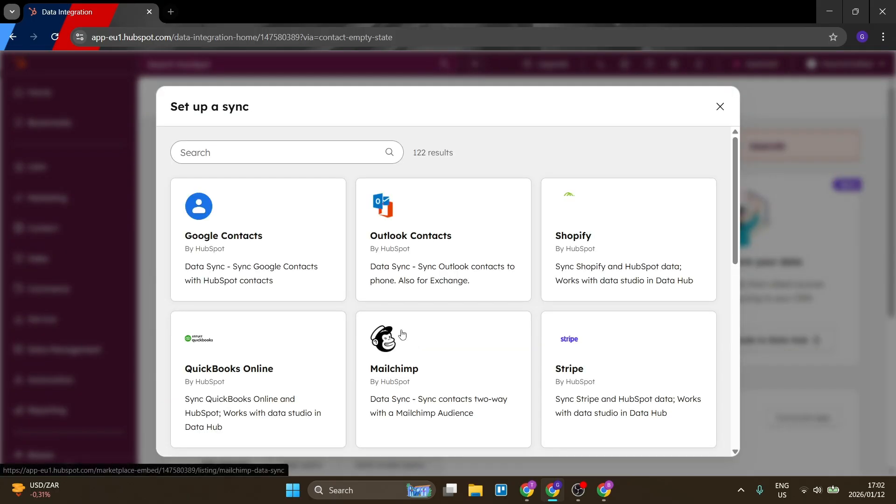
scroll(446, 313, down, 10)
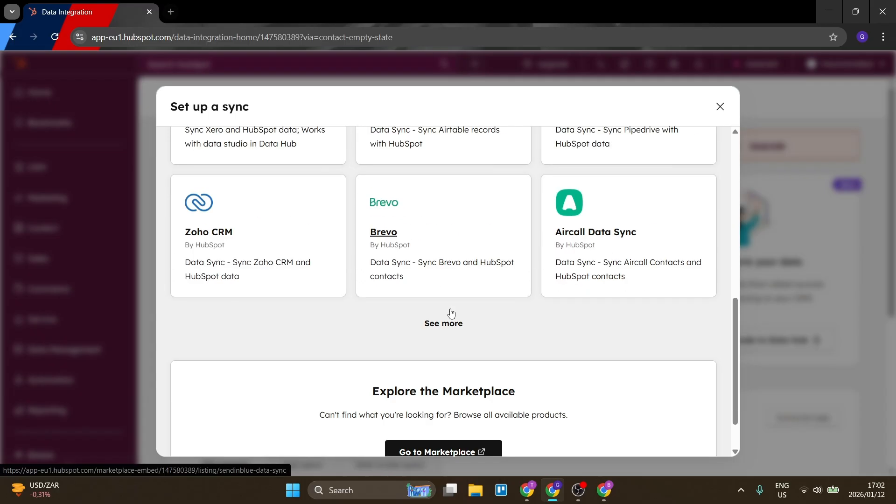
scroll(445, 309, up, 10)
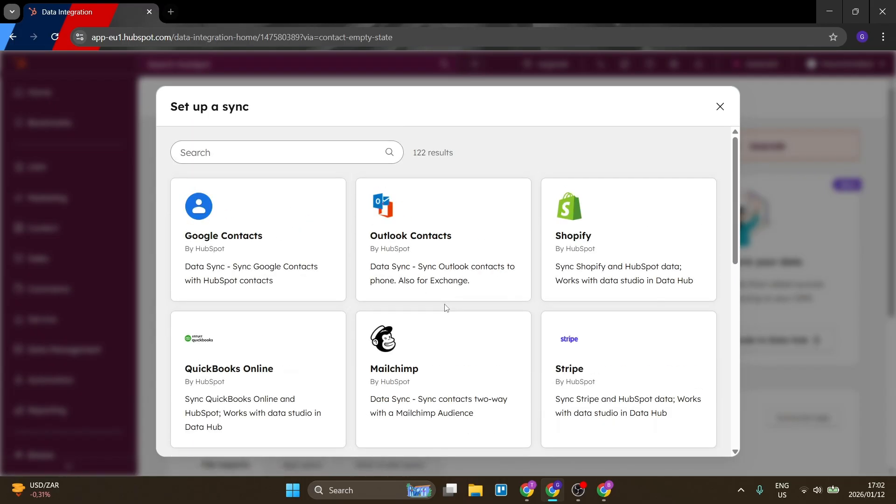
click(720, 106)
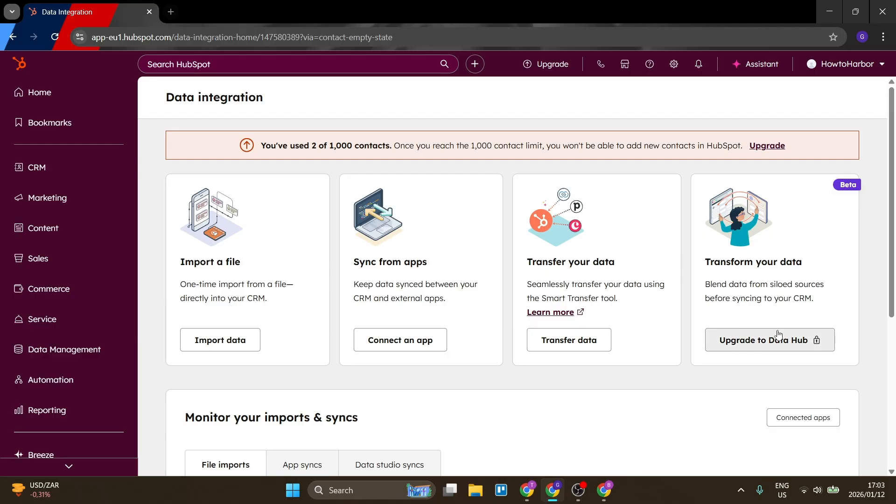
- Start a Quick import (Contacts only) with HubSpot Contacts Template.csv and English column headers, and continue to property matching
click(232, 347)
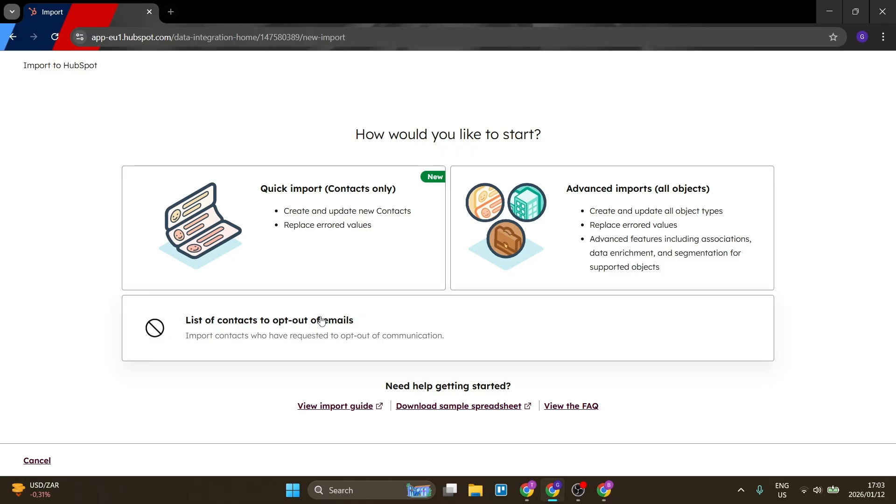
click(332, 232)
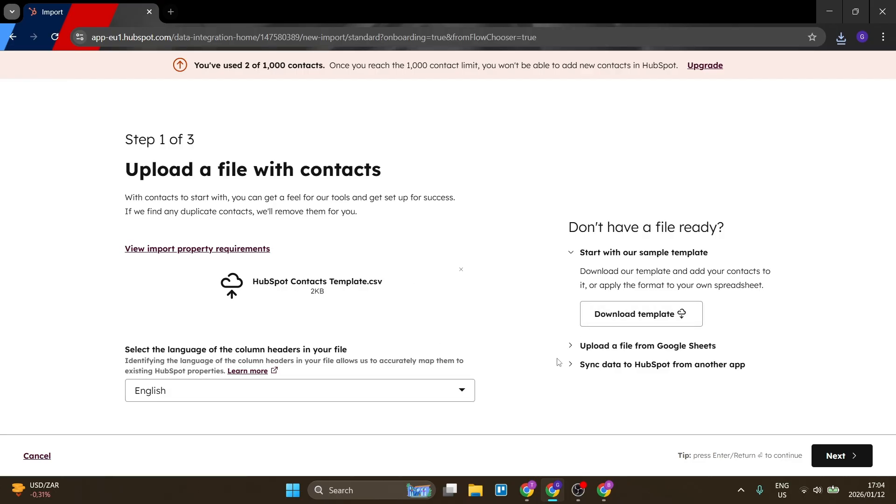
click(835, 455)
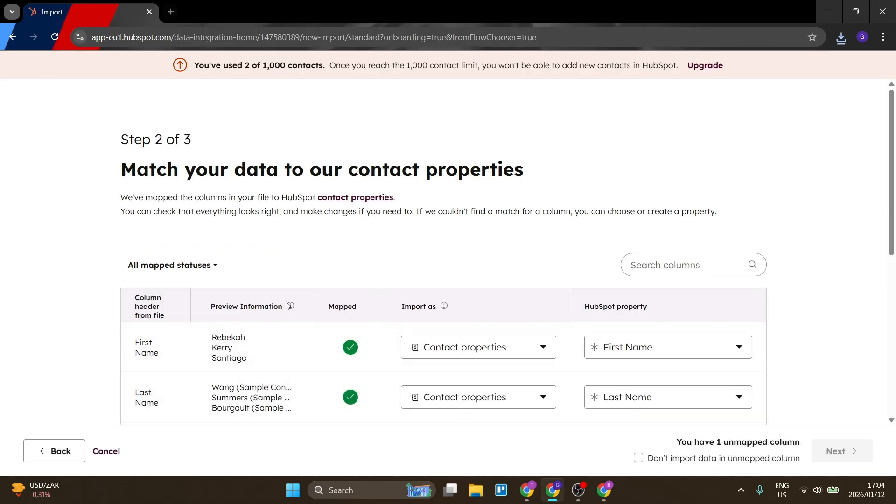
- Review how each column of the uploaded file is mapped to HubSpot contact properties, including preview values and mapping status
scroll(278, 264, down, 2)
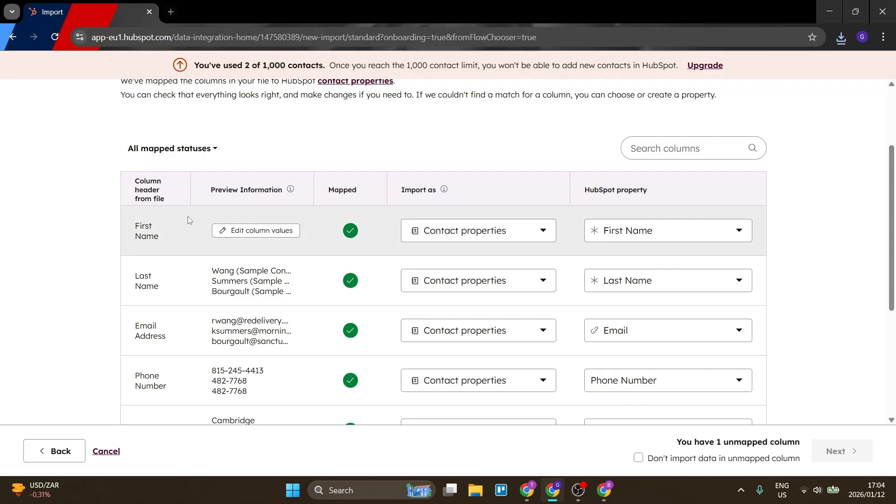
scroll(187, 229, down, 3)
scroll(198, 251, down, 2)
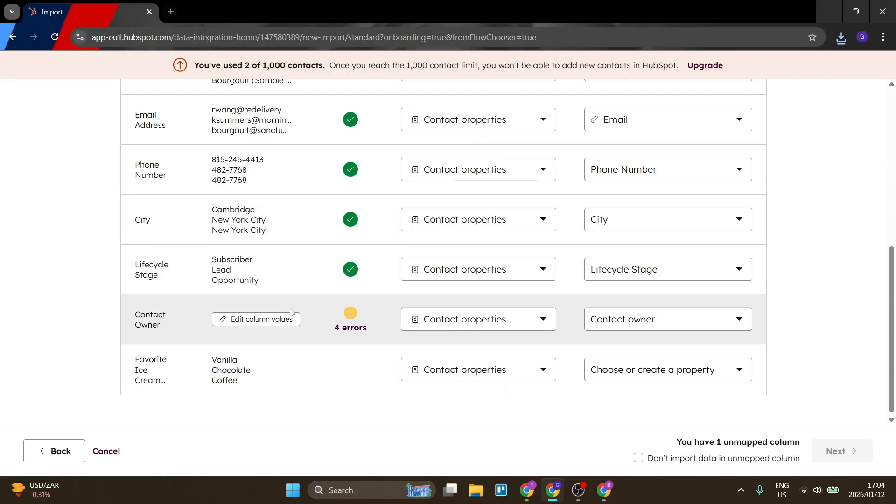
scroll(280, 313, up, 7)
scroll(322, 289, down, 6)
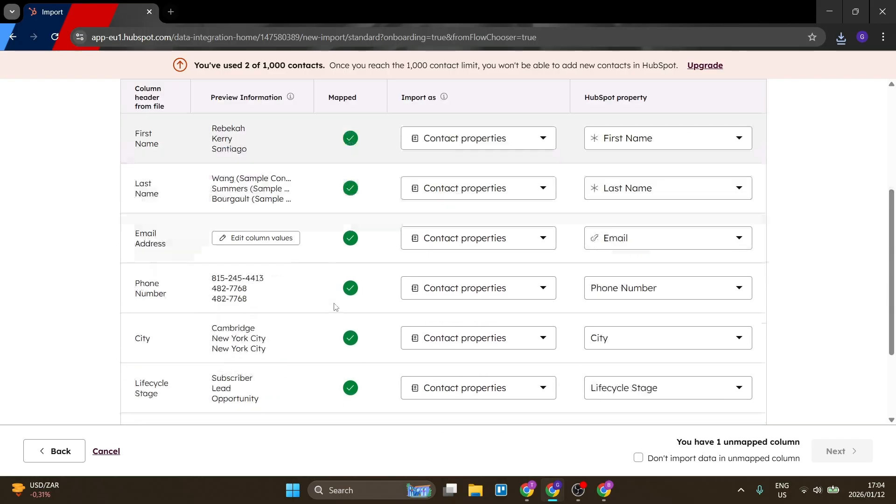
scroll(345, 297, up, 6)
scroll(349, 326, down, 5)
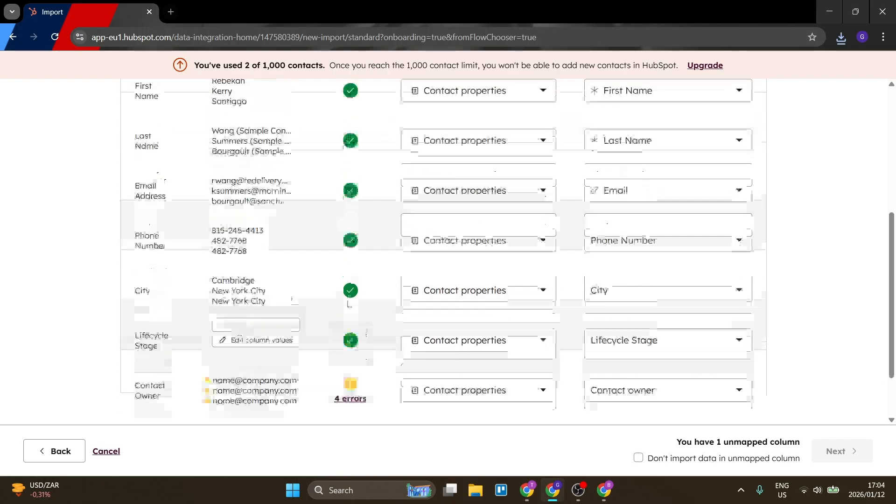
scroll(335, 298, up, 4)
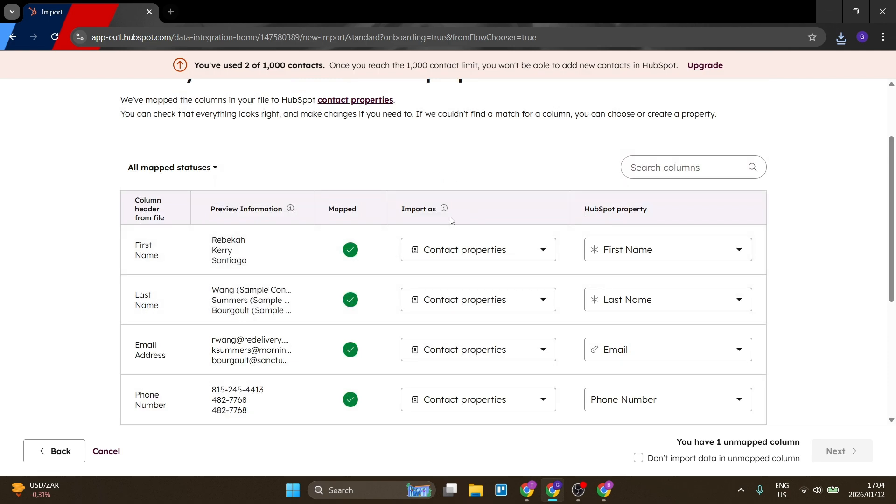
mouse_move(445, 210)
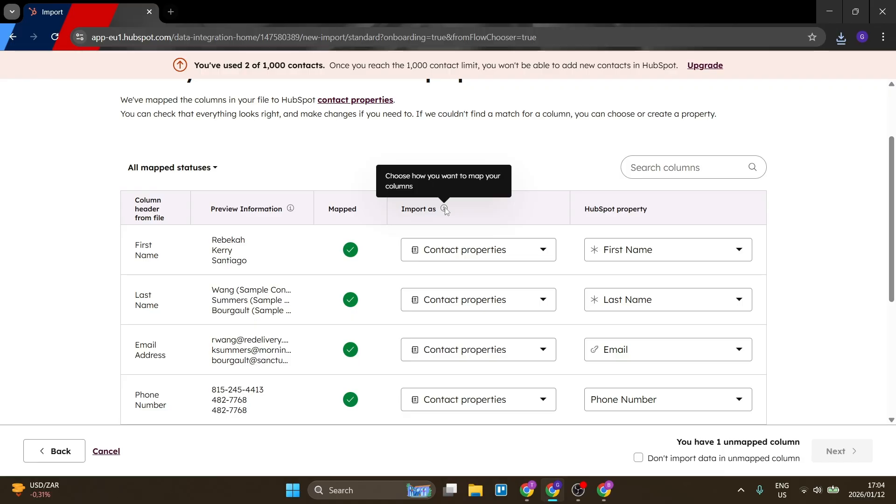
scroll(527, 261, down, 2)
scroll(522, 290, down, 3)
scroll(527, 318, up, 5)
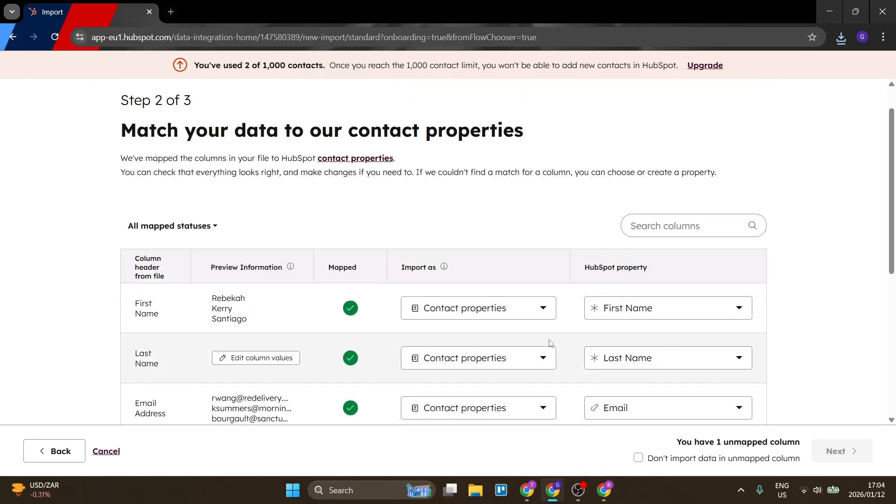
scroll(677, 231, down, 4)
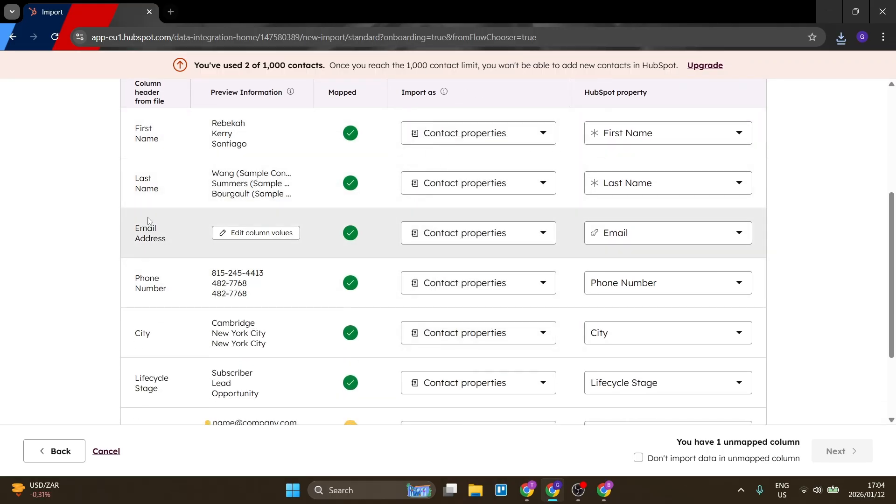
scroll(148, 220, up, 1)
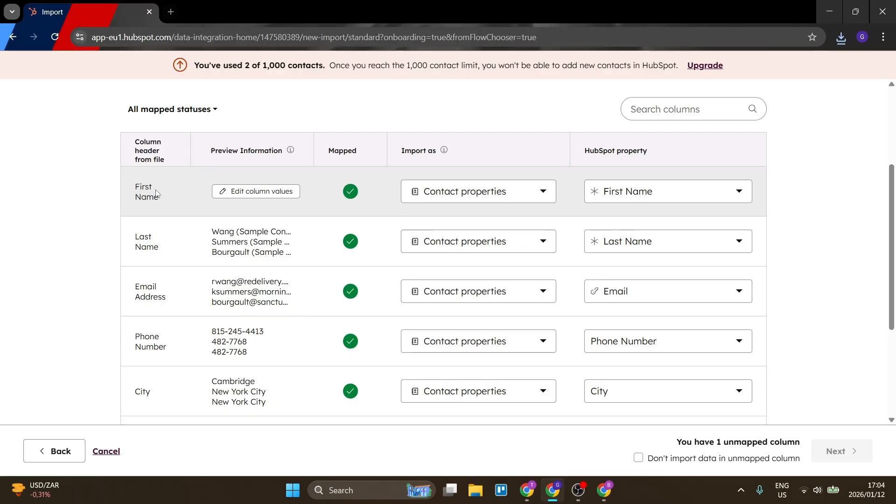
- Exclude the unmapped favorite ice cream column's data from the import and continue to the final import step
scroll(513, 308, down, 4)
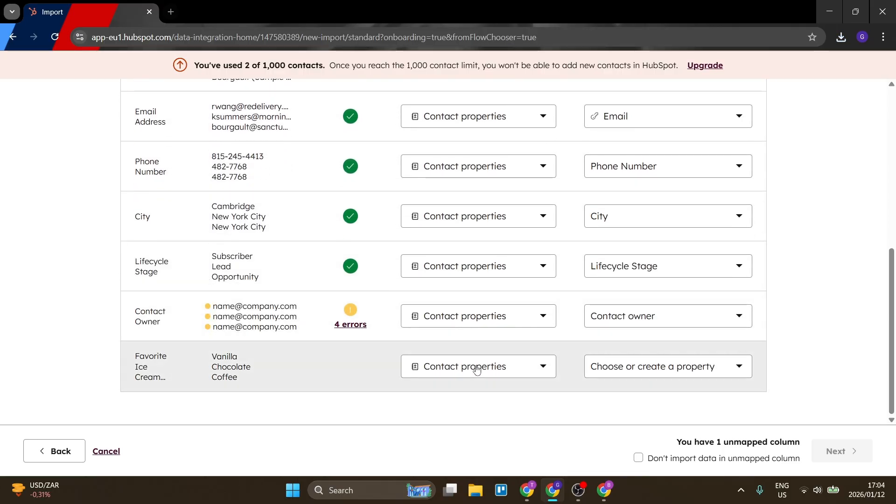
click(638, 458)
click(826, 451)
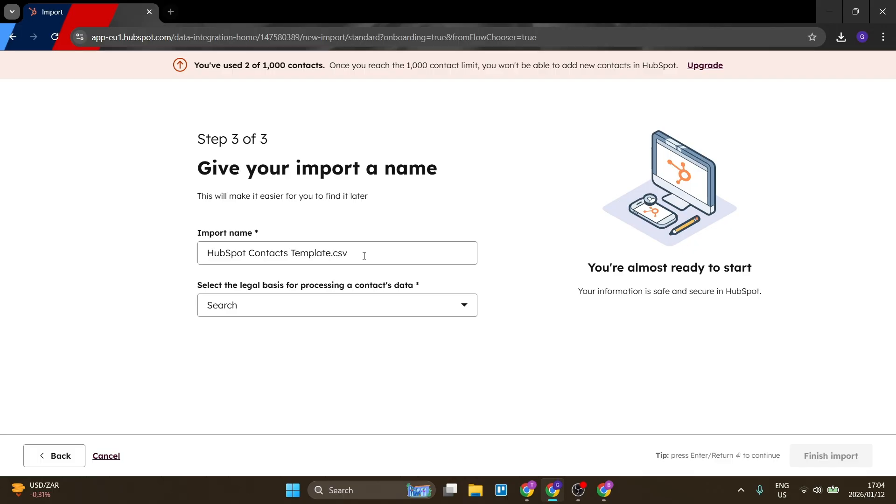
- Set the legal basis for processing contact data to Legitimate interest - Lead and finish the import
click(356, 308)
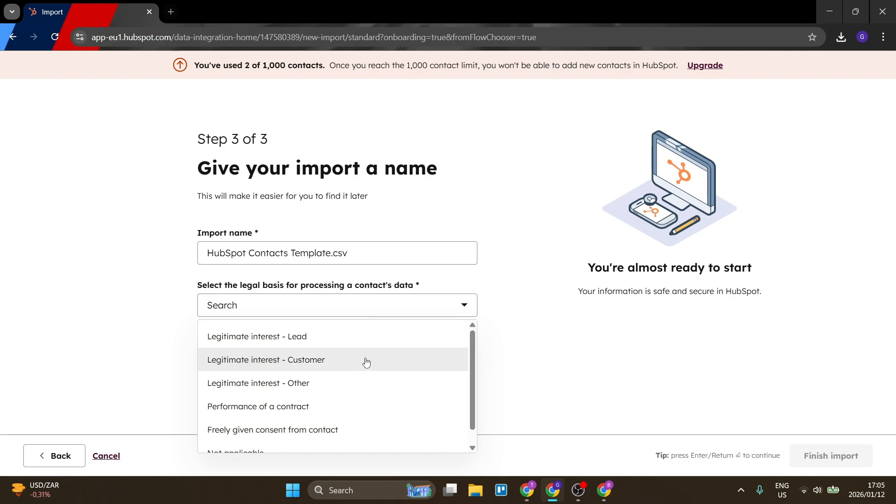
click(345, 343)
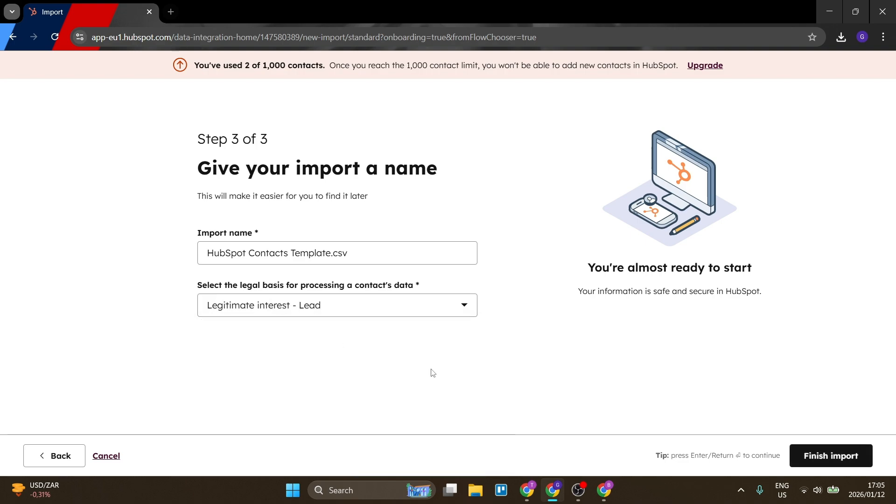
click(822, 462)
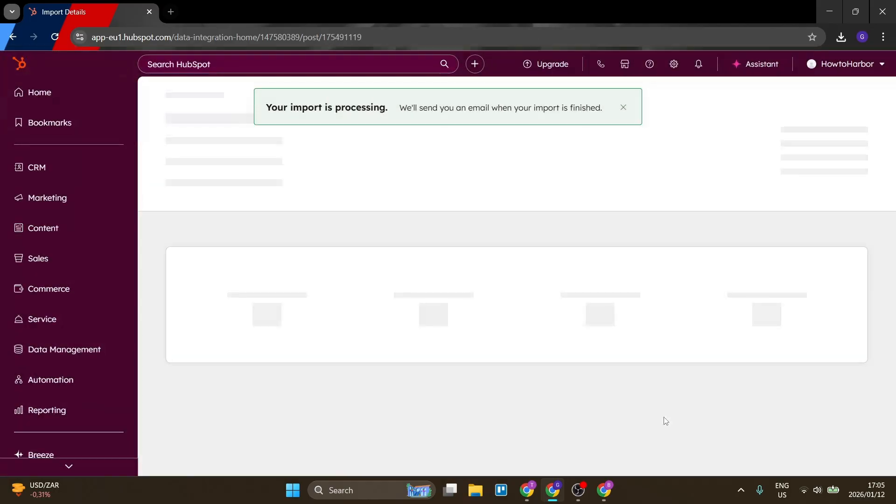